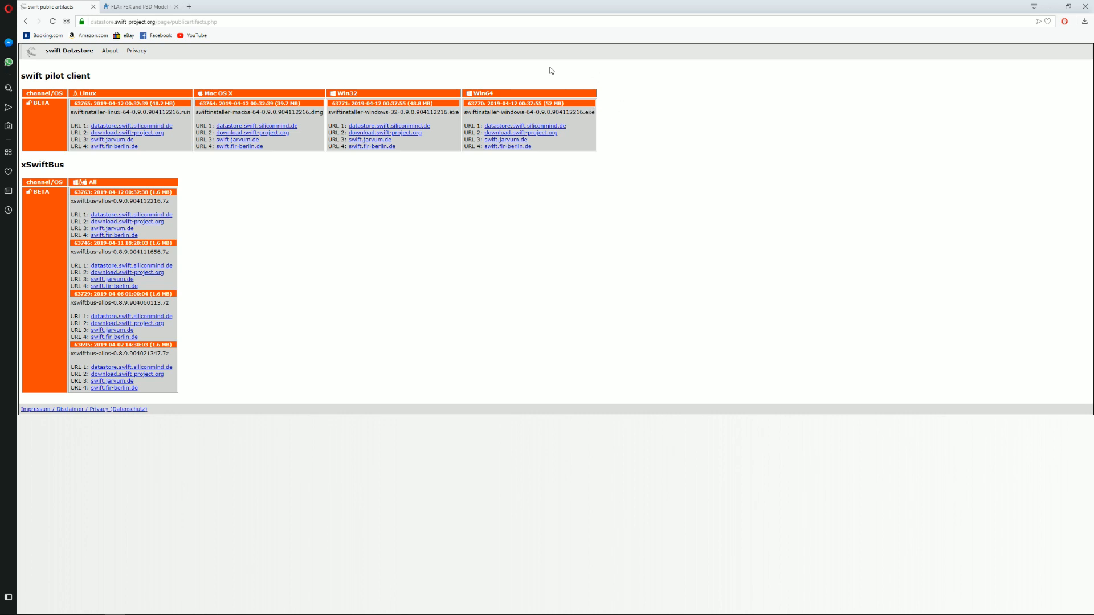
left_click_drag(498, 94, 475, 91)
left_click(641, 97)
left_click_drag(527, 110, 585, 113)
left_click(618, 139)
Switch to the FLAi website, check the installed version in the FLAi updater, exit the updater and close the site.
left_click(123, 8)
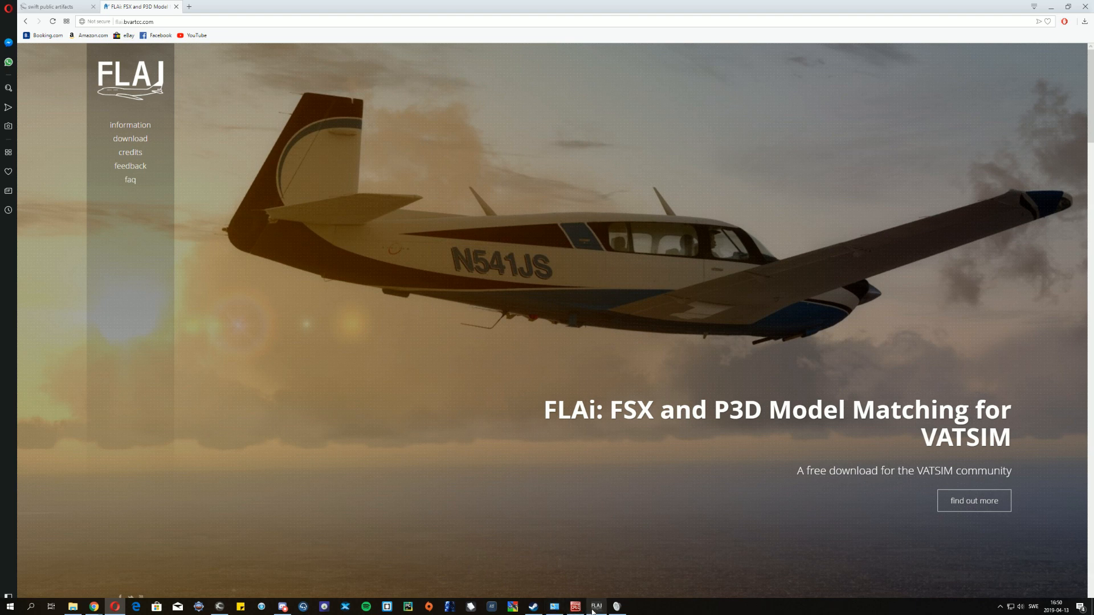
left_click(597, 607)
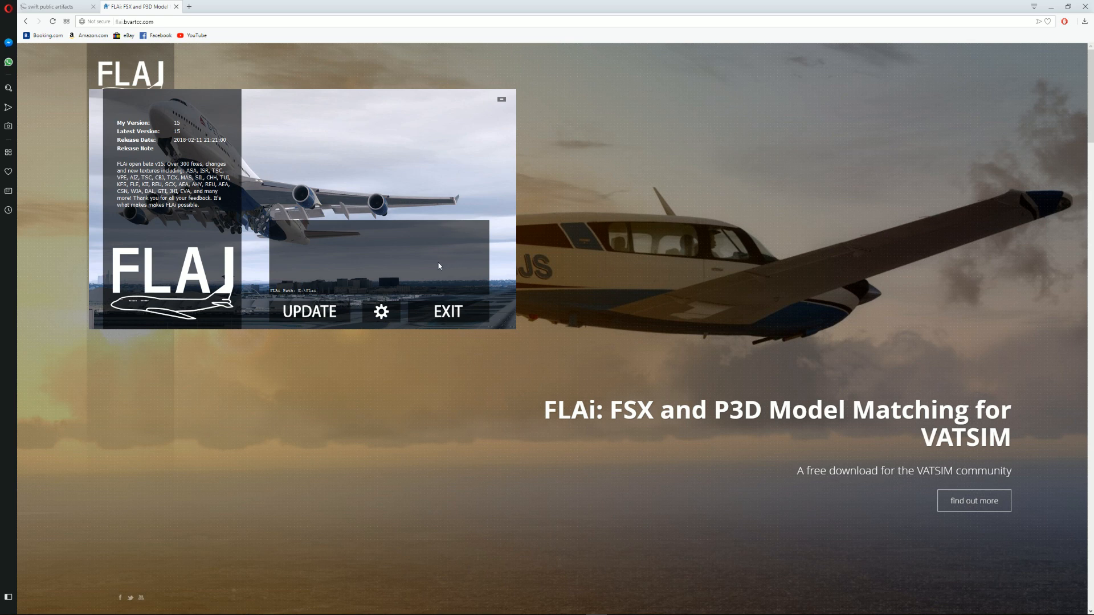
left_click(449, 313)
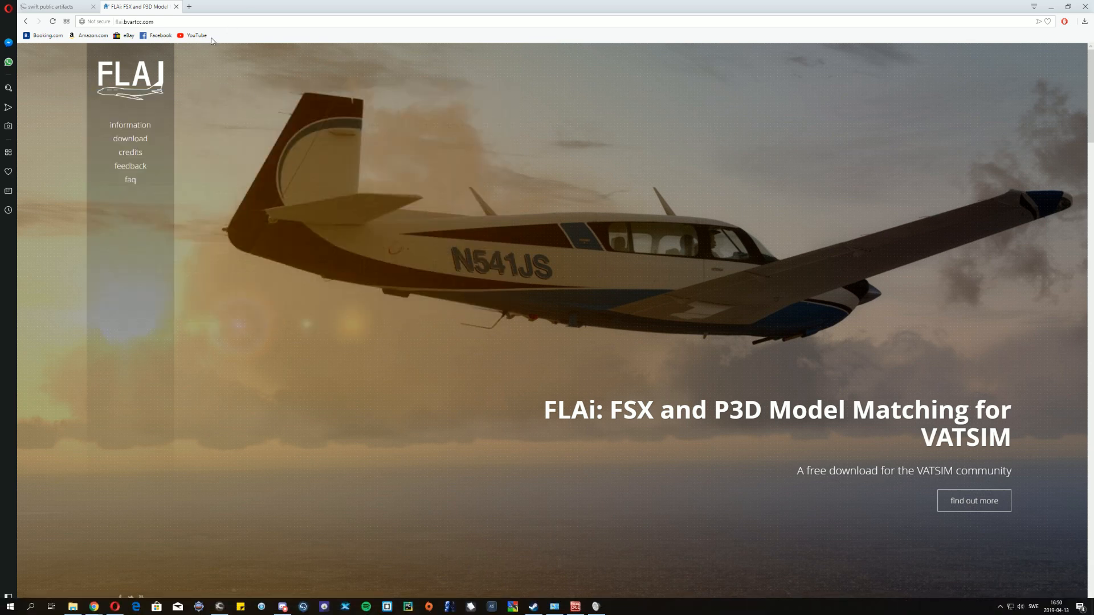
left_click(176, 7)
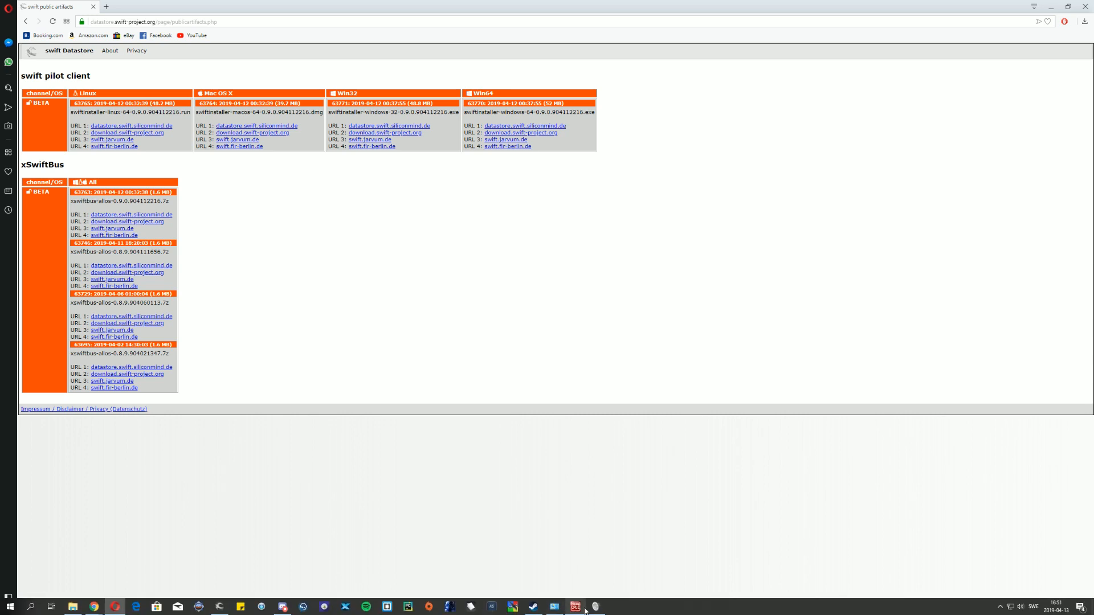
Open the swift configuration wizard and advance past the legal, data loading, model copy and settings copy pages without copying anything.
left_click(221, 607)
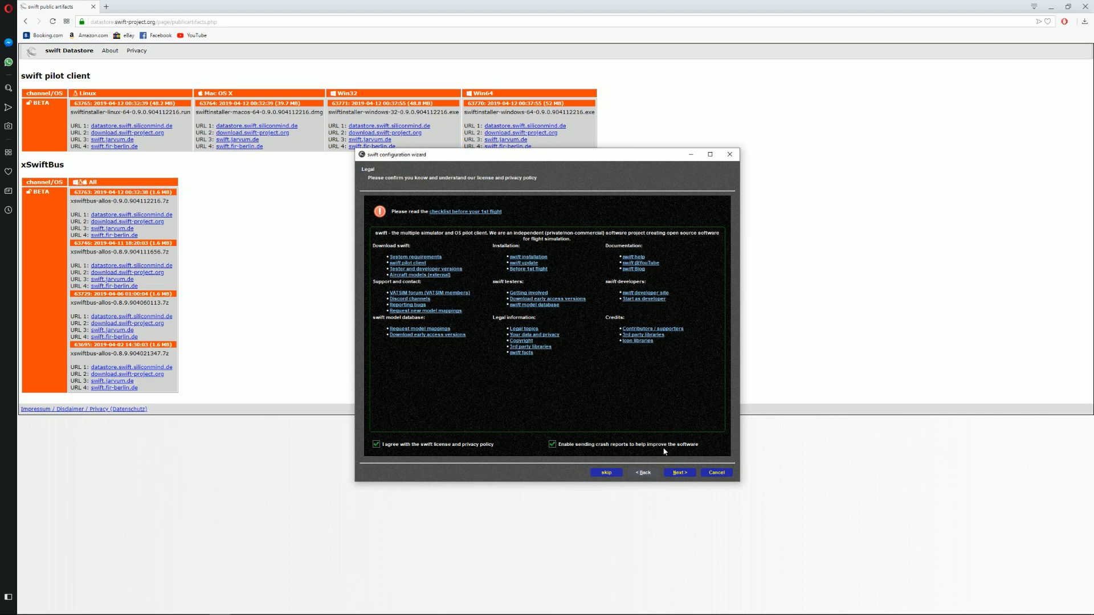
left_click(678, 475)
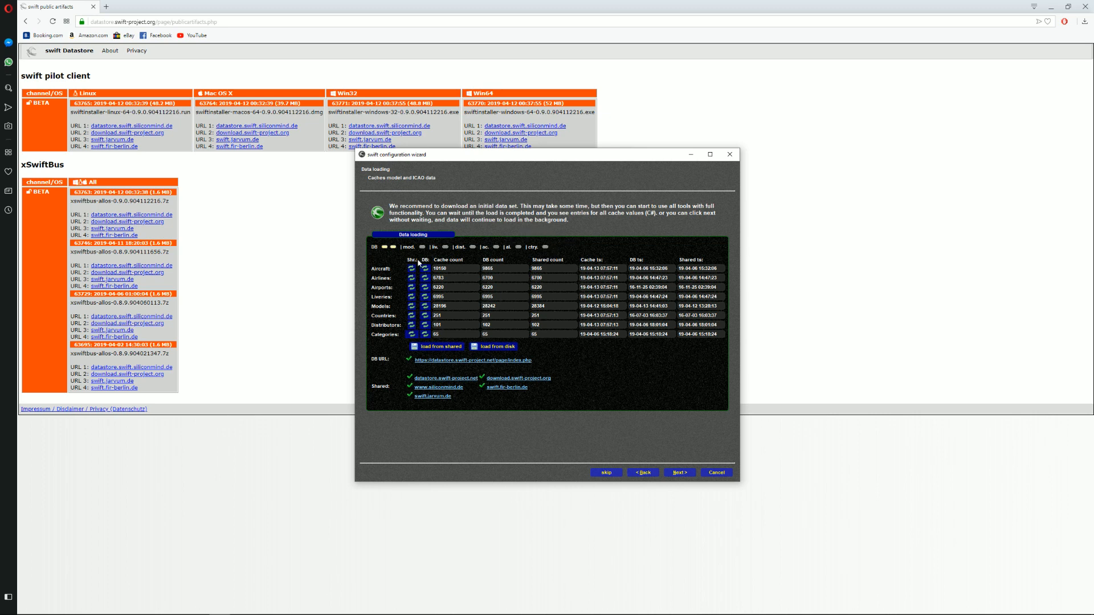
mouse_move(396, 251)
left_click(679, 473)
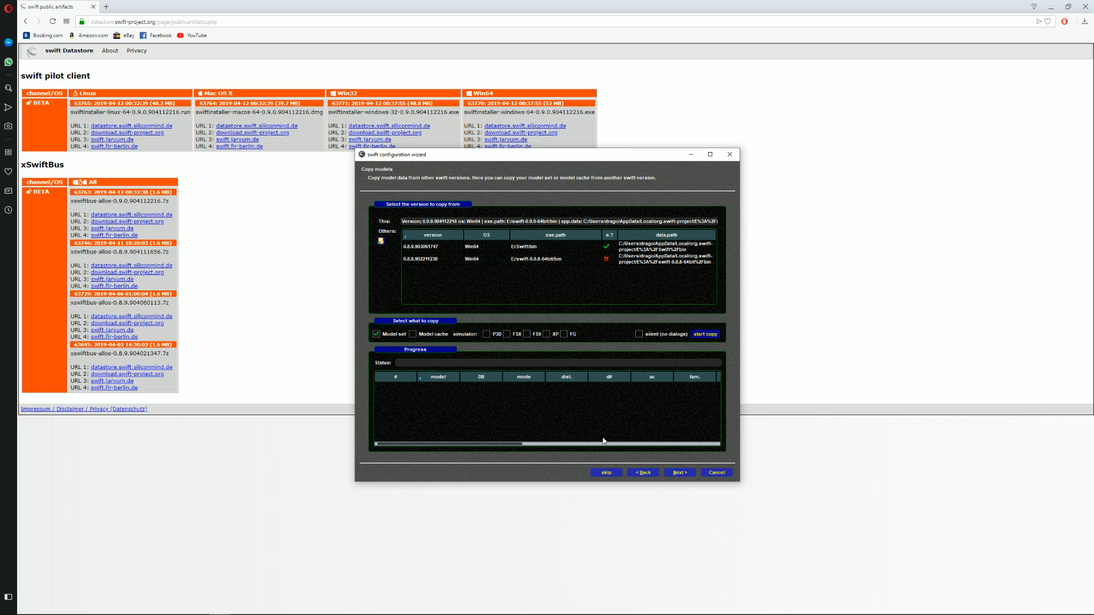
left_click(608, 473)
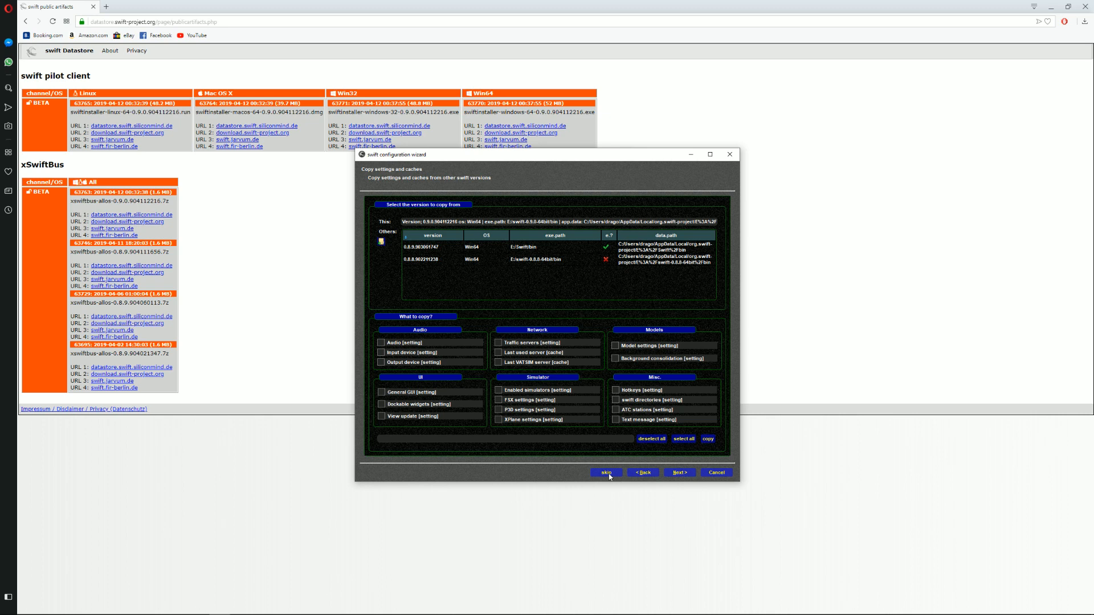
left_click(681, 473)
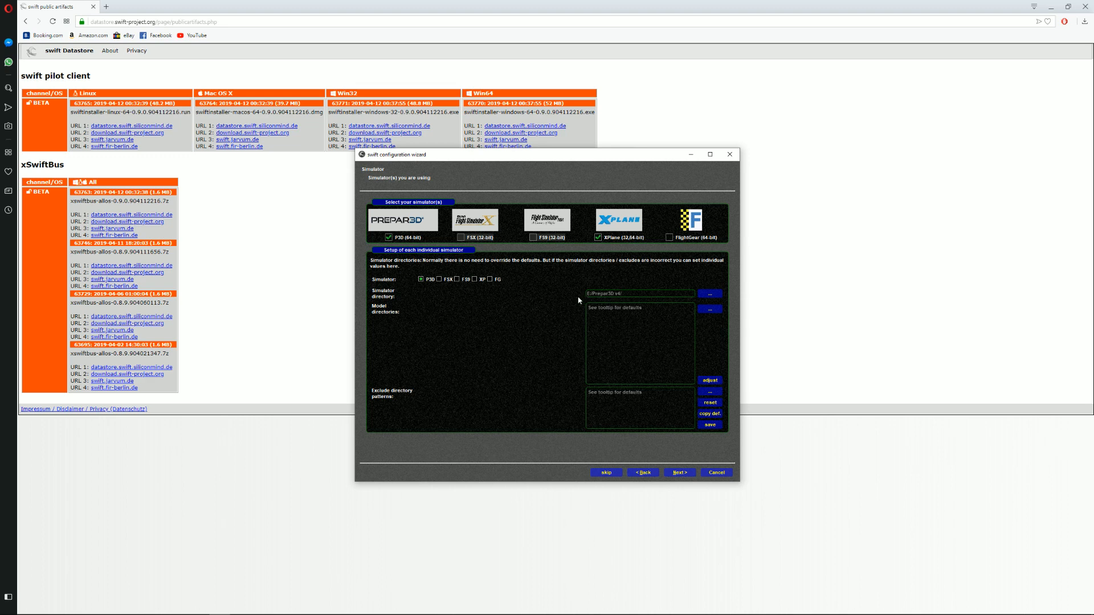
Check the P3D simulator directory and default model directories, and continue to the first model set page with P3D and XPlane enabled.
left_click_drag(627, 297, 597, 297)
mouse_move(617, 318)
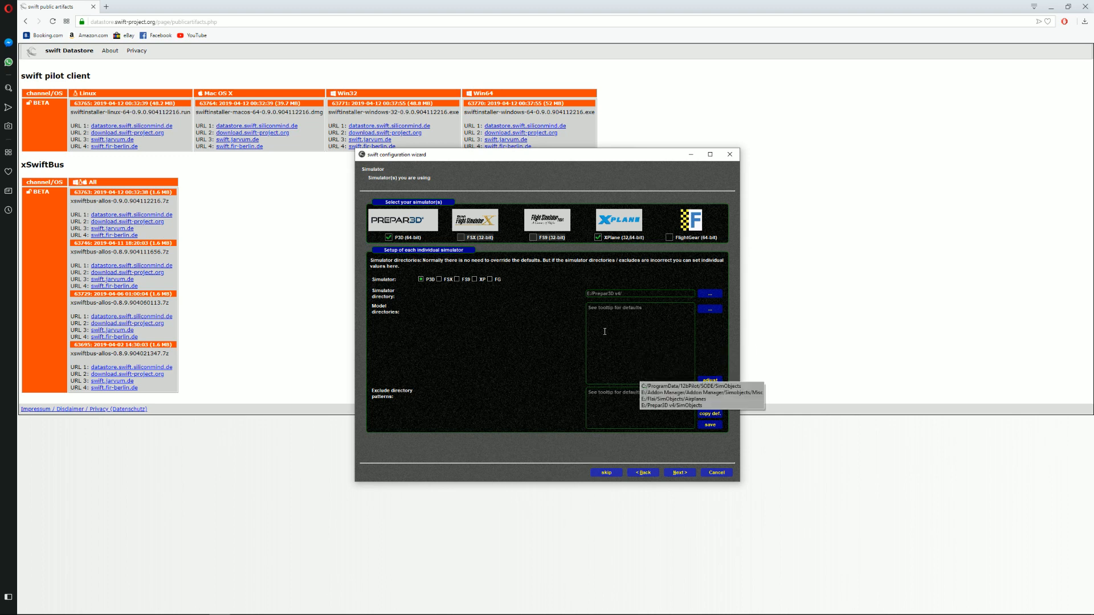
left_click(682, 474)
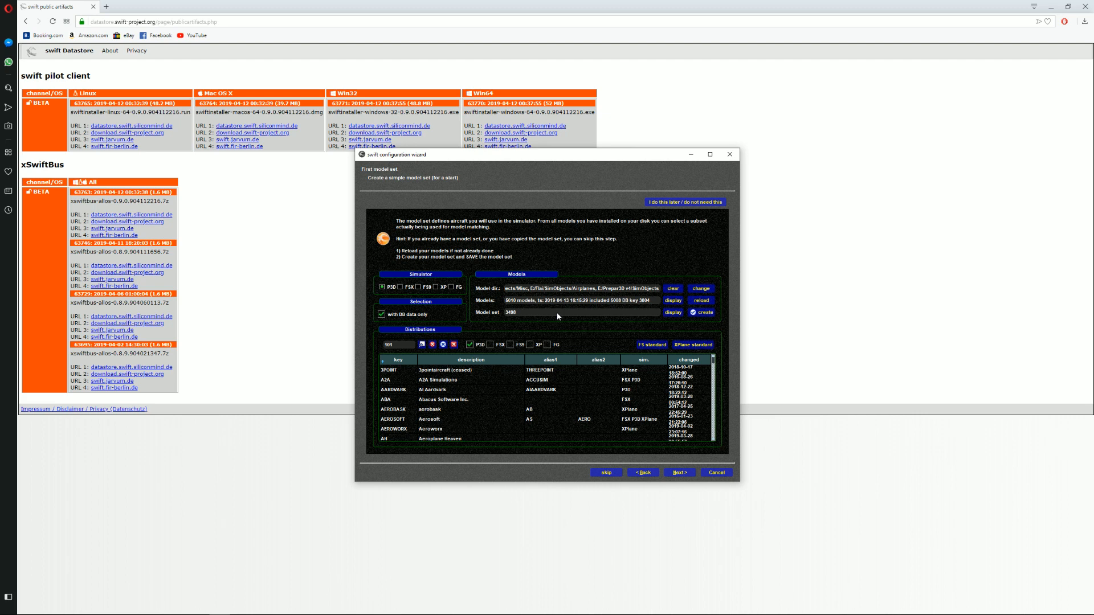
Create a P3D model set from all models without selecting distributors, browse it in the Own model set dialog and close the dialog.
left_click(711, 315)
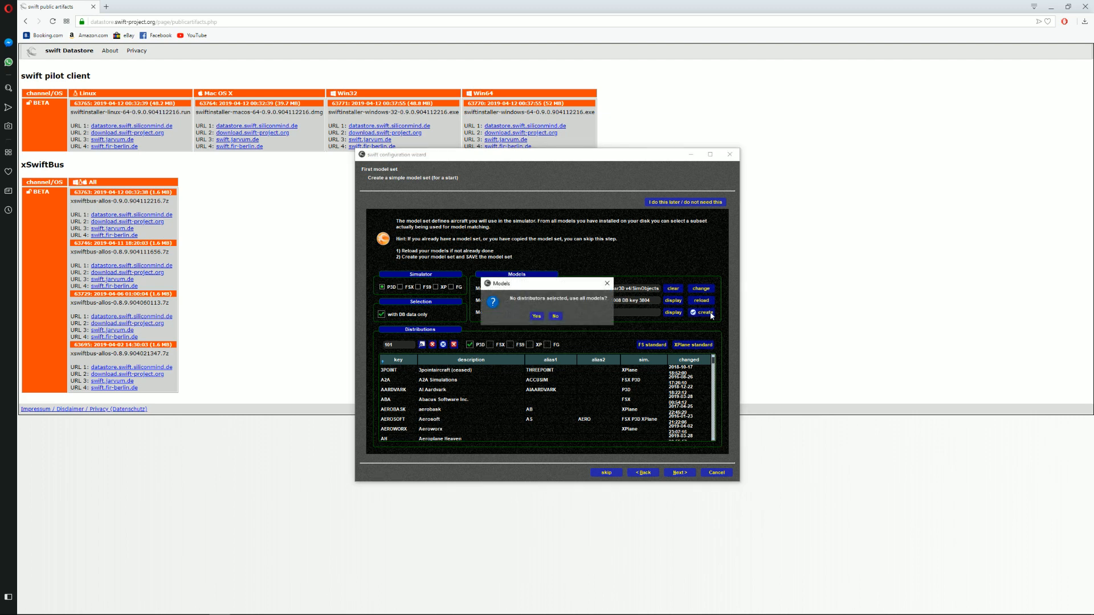
left_click(535, 316)
left_click(535, 330)
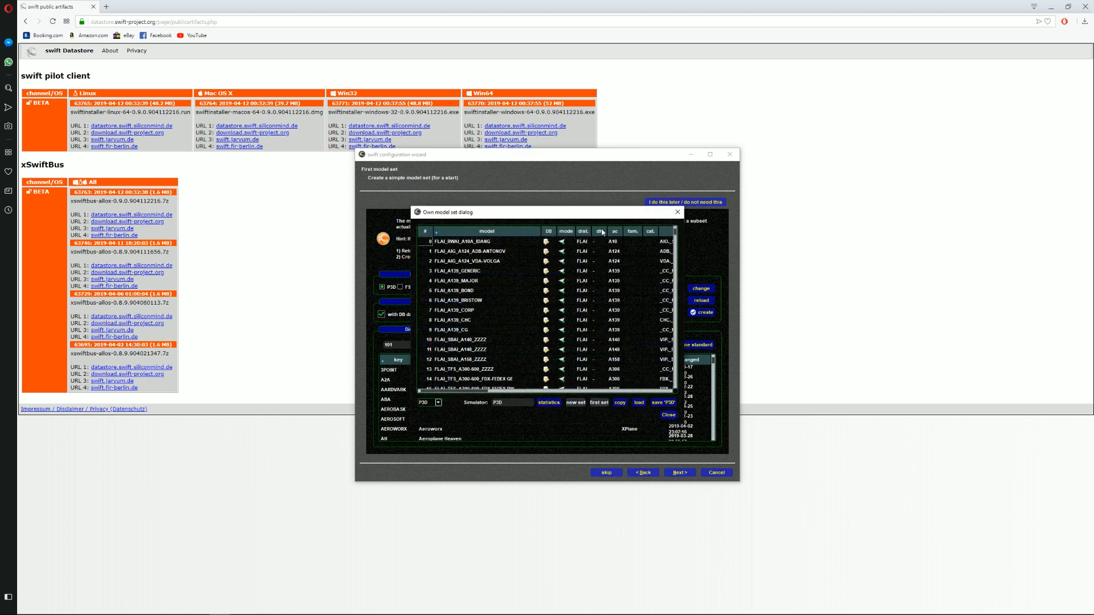
left_click_drag(589, 216, 537, 224)
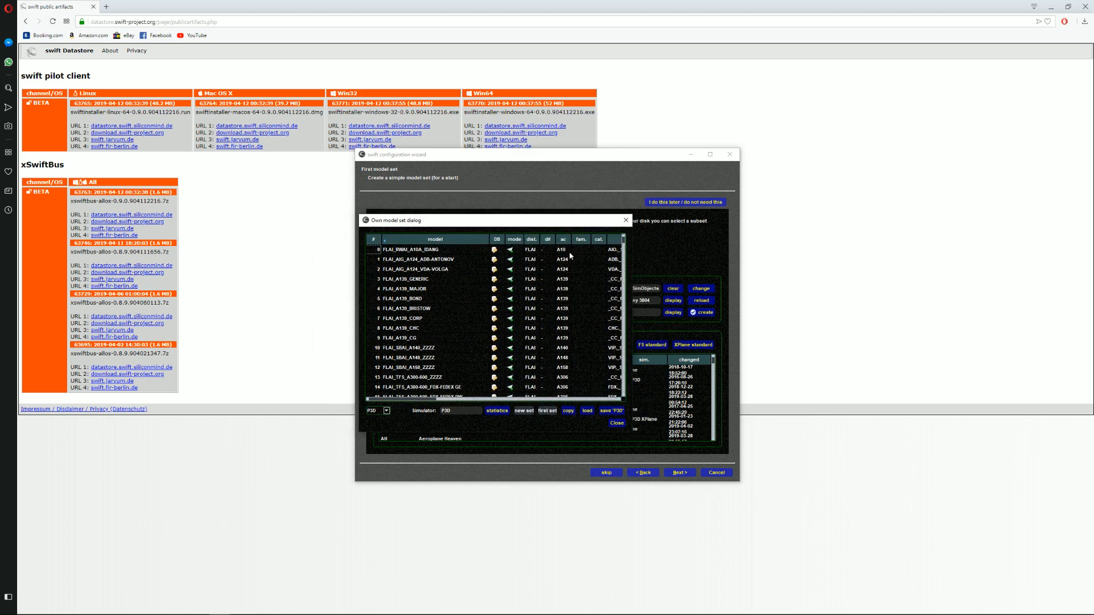
left_click_drag(625, 246, 620, 247)
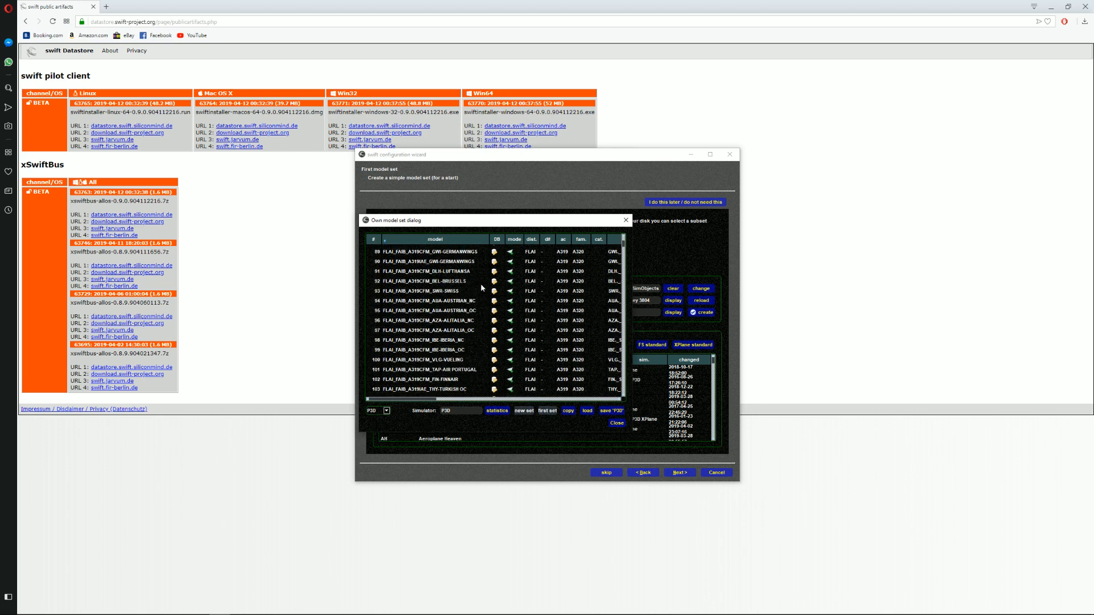
mouse_move(626, 249)
left_mouse_down()
mouse_move(634, 394)
mouse_move(630, 313)
mouse_move(649, 241)
mouse_move(638, 235)
left_mouse_up()
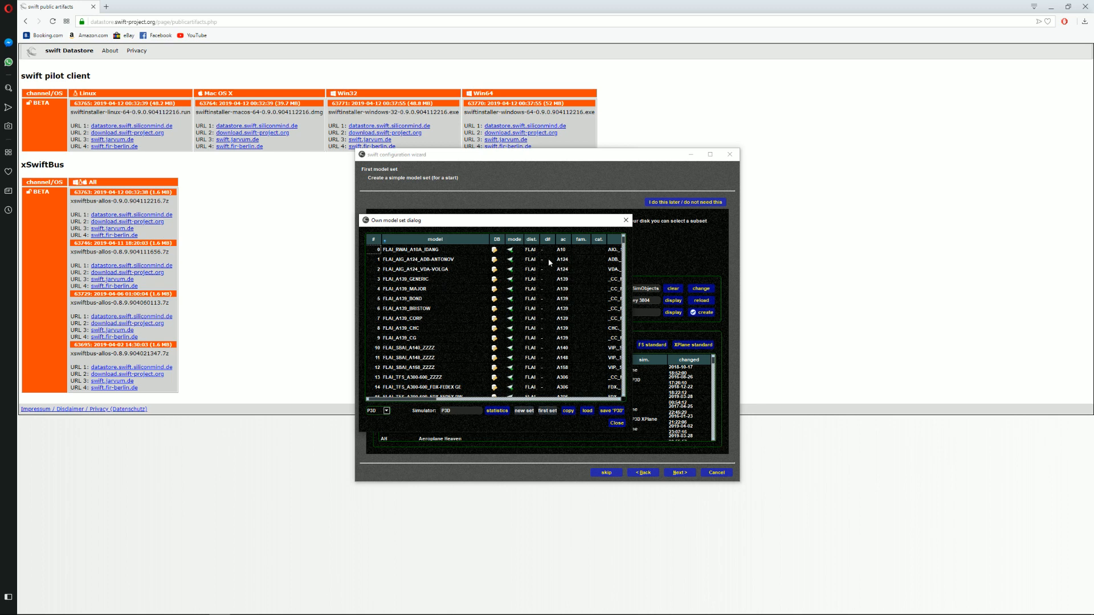
left_click(614, 423)
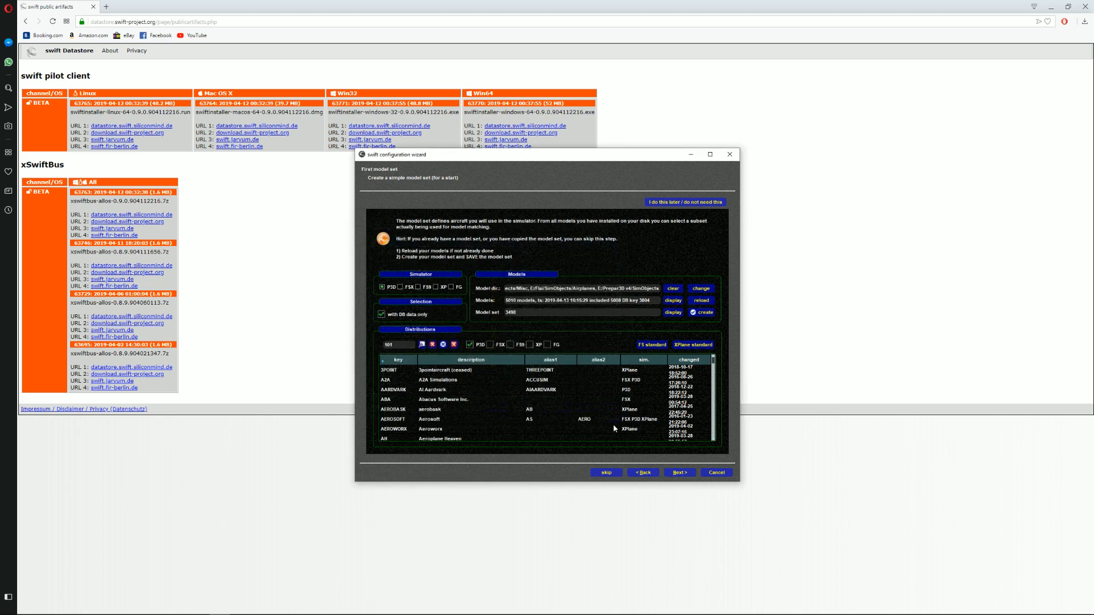
Reload the P3D models, overriding the existing cache data, and close the model list dialog.
left_click(702, 300)
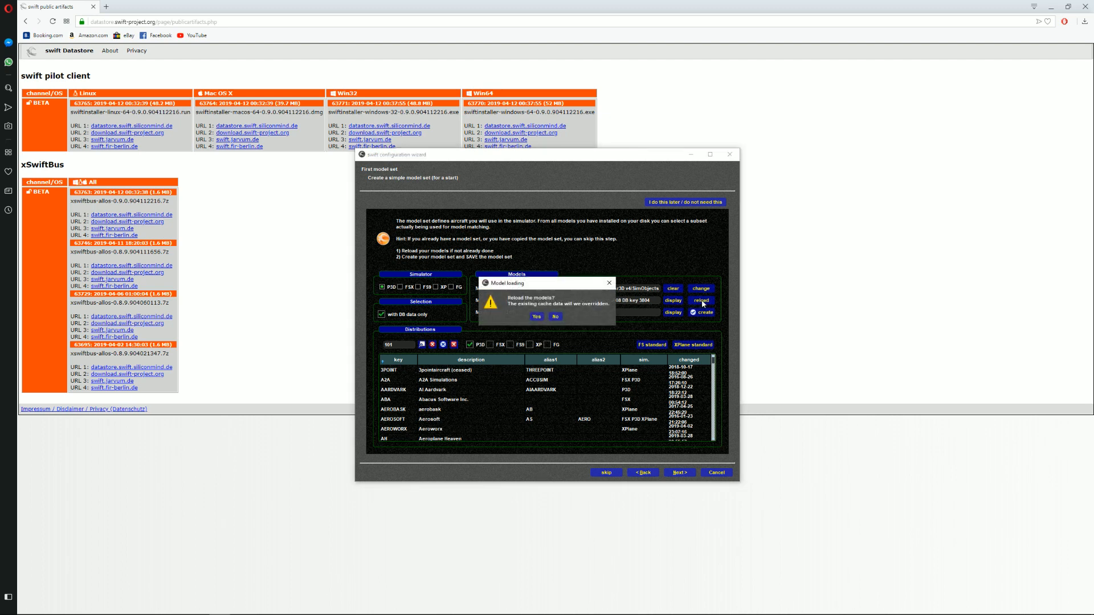
left_click(535, 318)
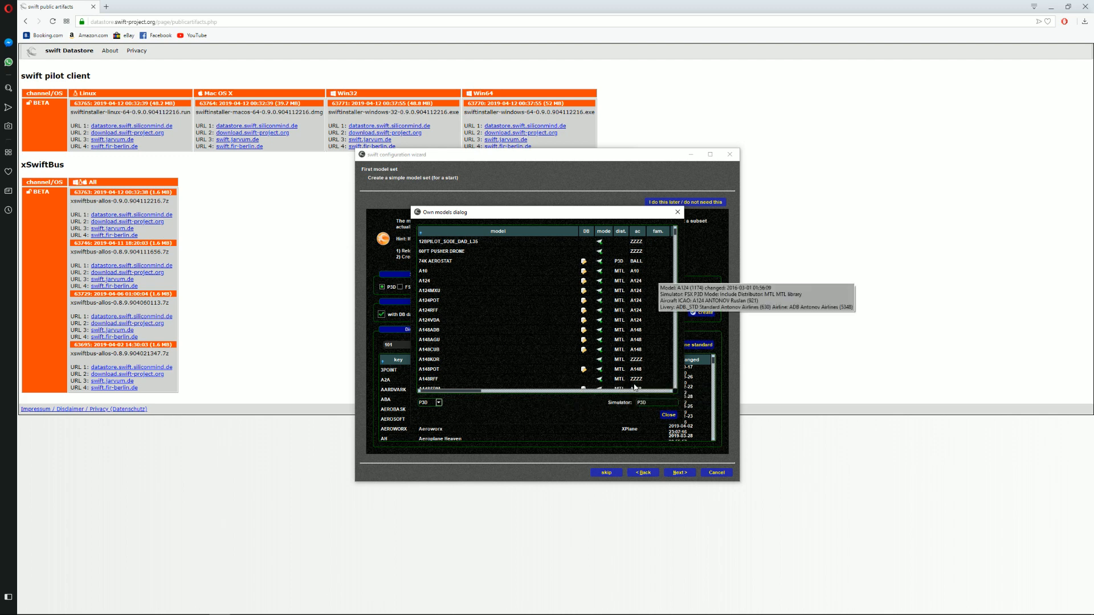
left_click(674, 415)
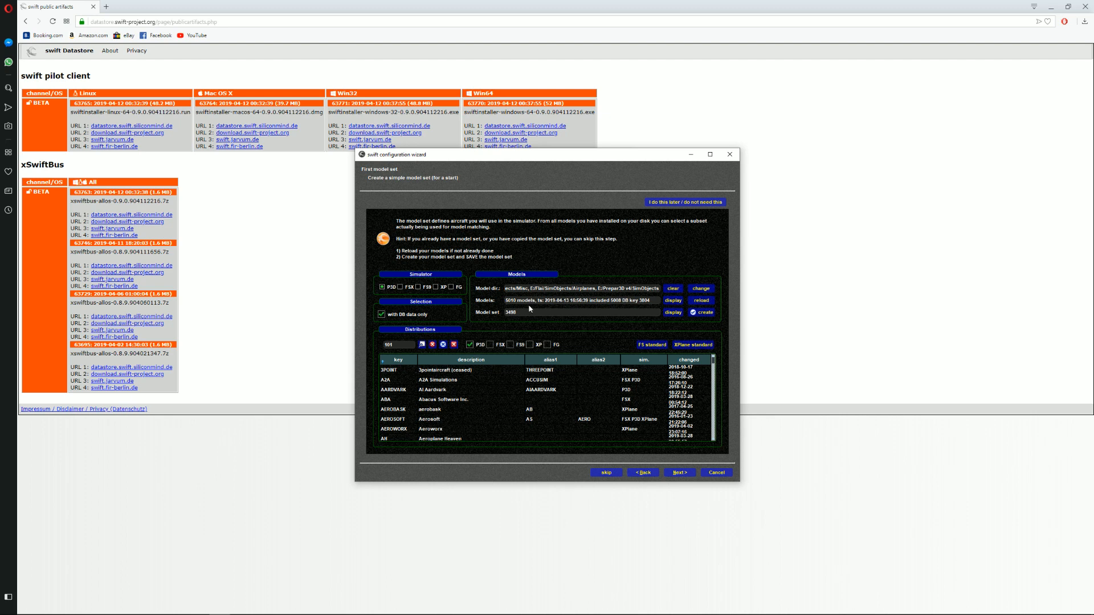
Advance to the simulator-specific installations, view the FSX terrain probe section and skip the page without installing anything.
left_click(682, 473)
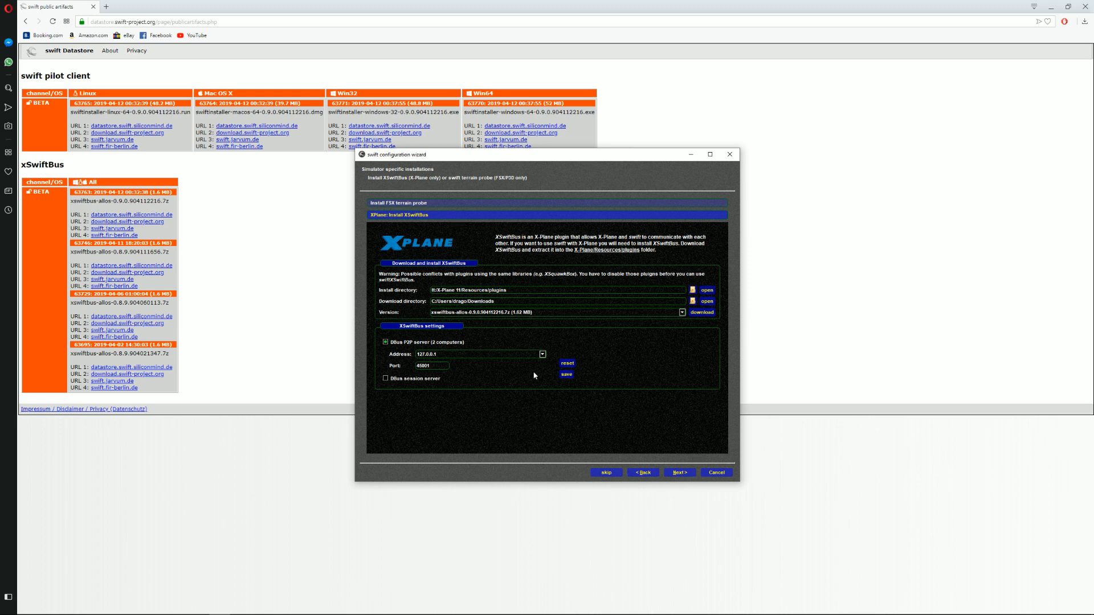
left_click(418, 204)
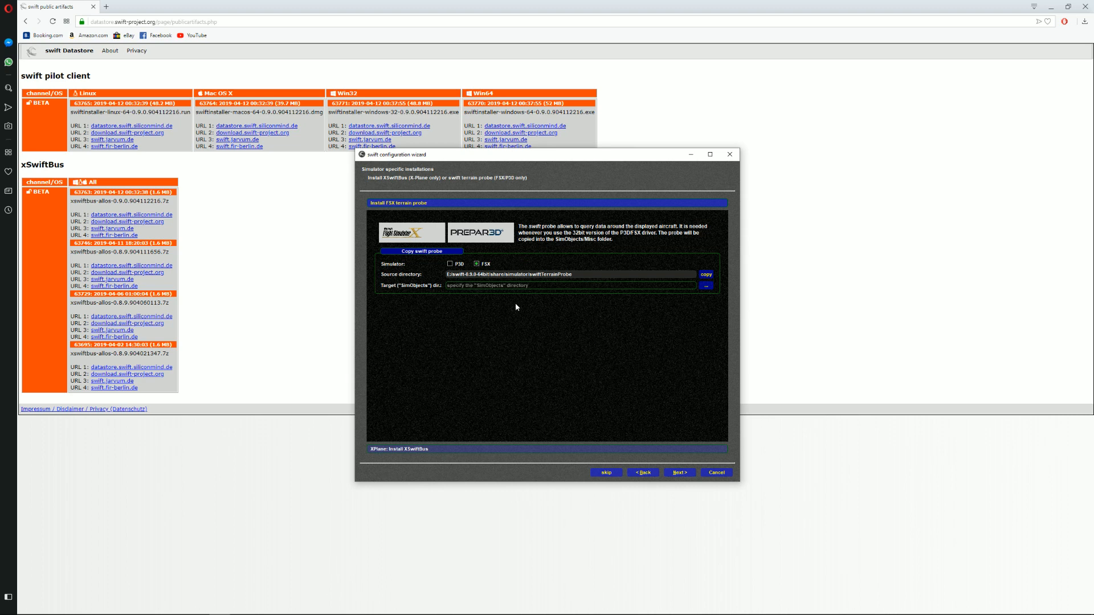
left_click(607, 473)
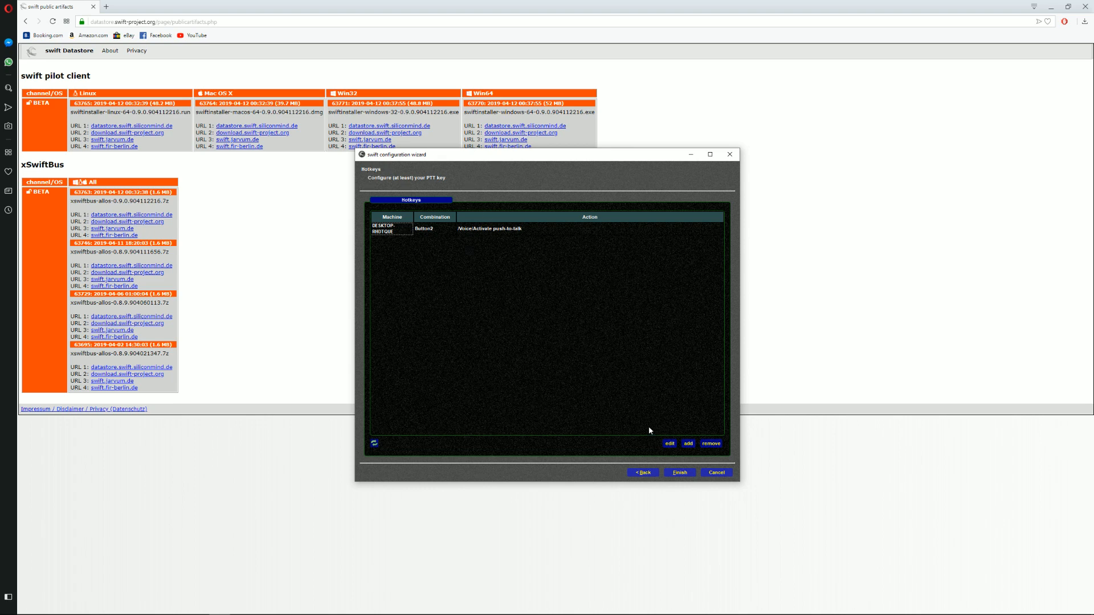
left_click(688, 444)
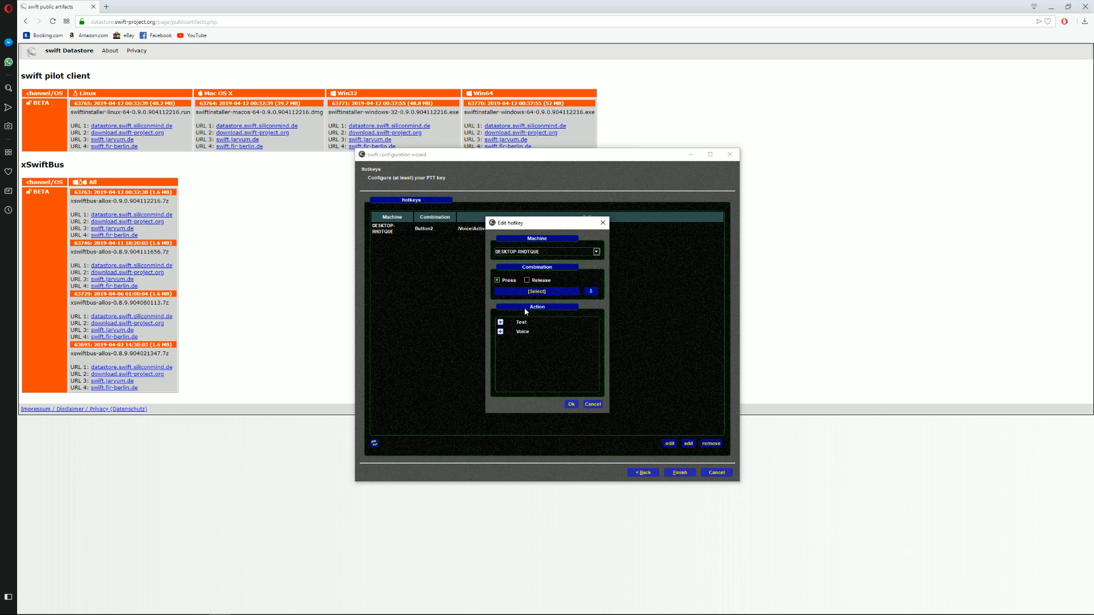
double_click(522, 331)
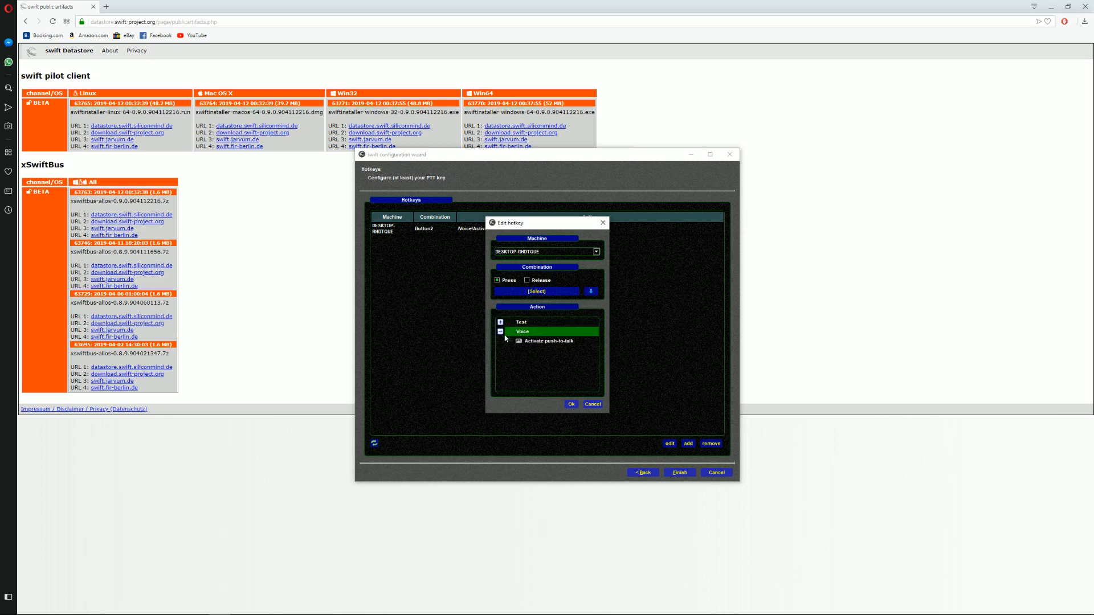
left_click(542, 345)
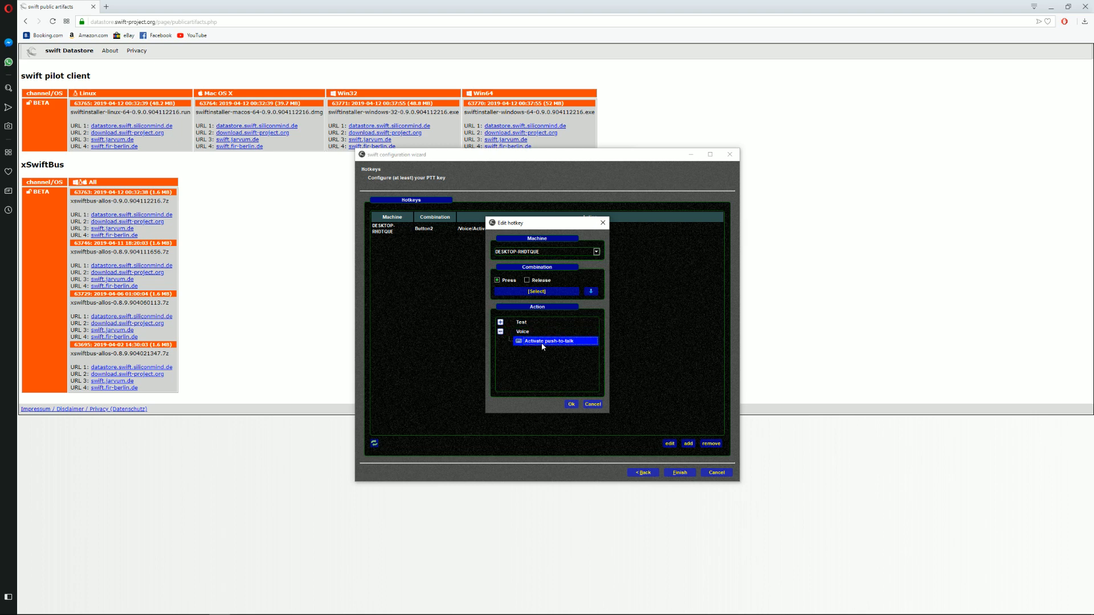
left_click(541, 292)
left_click(592, 405)
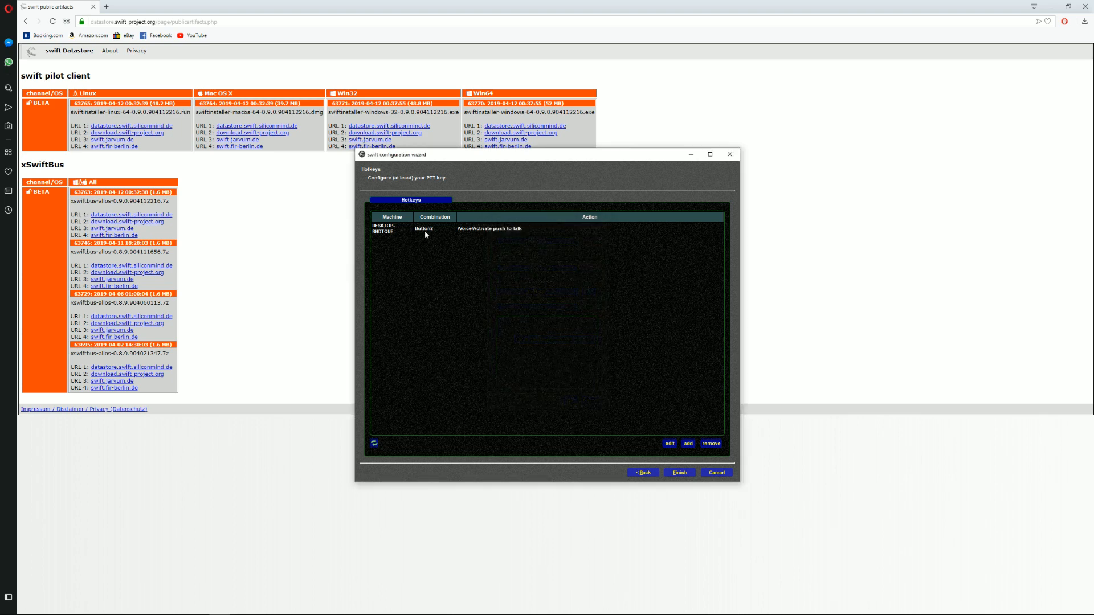
Finish the configuration wizard with the existing Button2 push-to-talk hotkey and start the swift pilot client GUI in standalone mode.
left_click(491, 233)
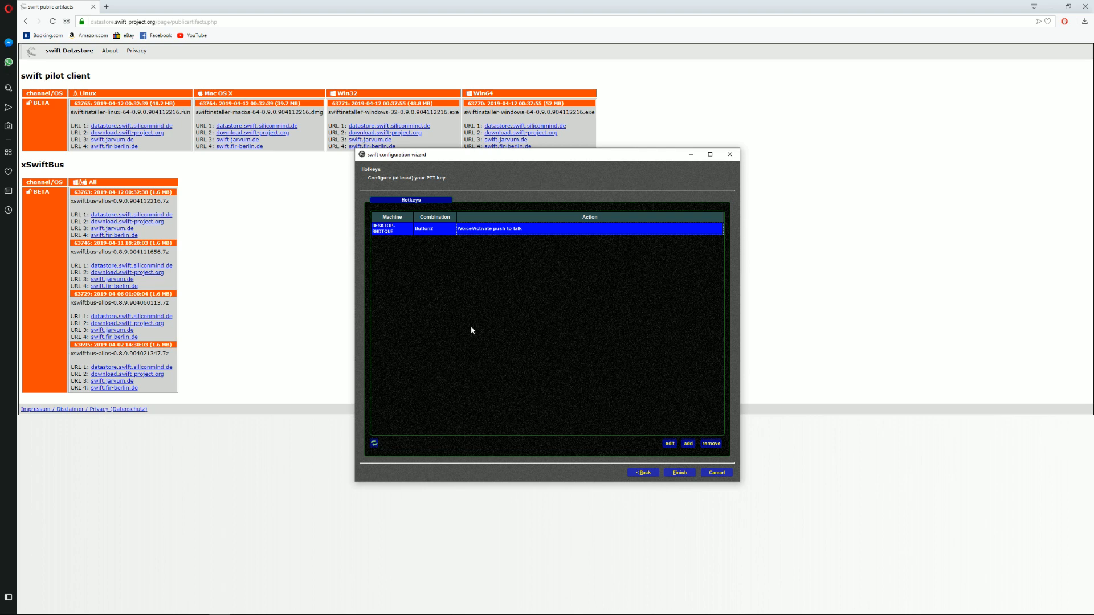
left_click(684, 473)
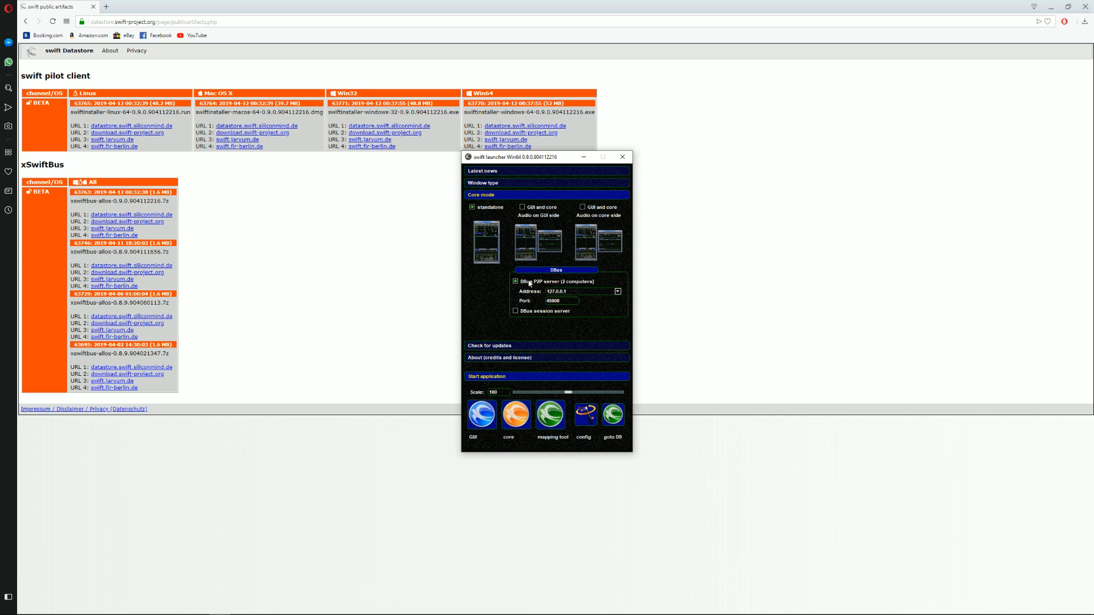
left_click(482, 415)
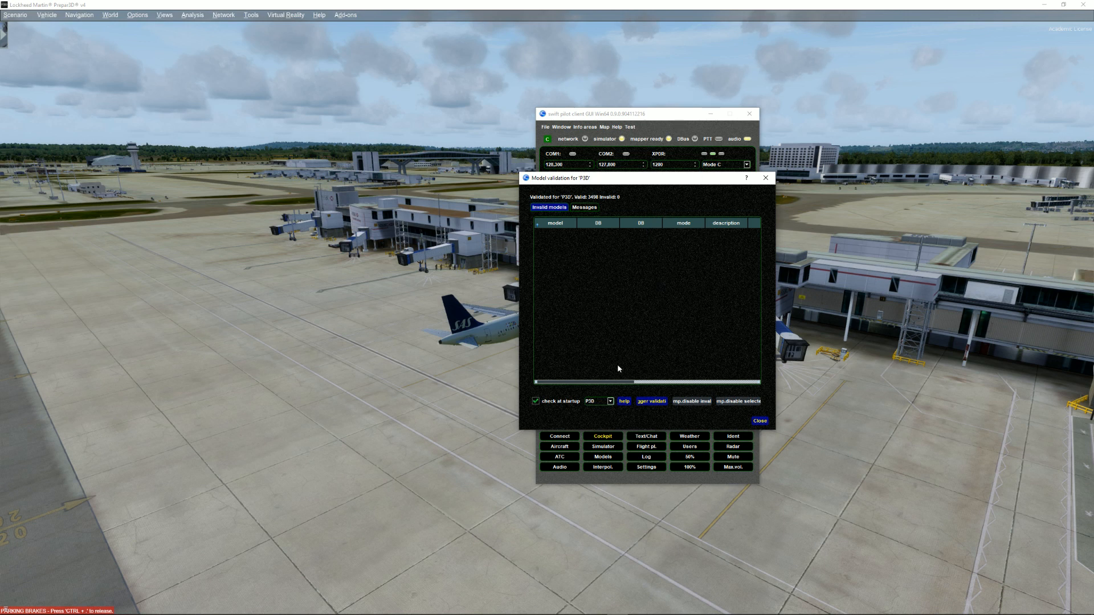
Close the P3D model validation dialog and move the pilot client window clear of the parked SAS aircraft.
left_click(763, 423)
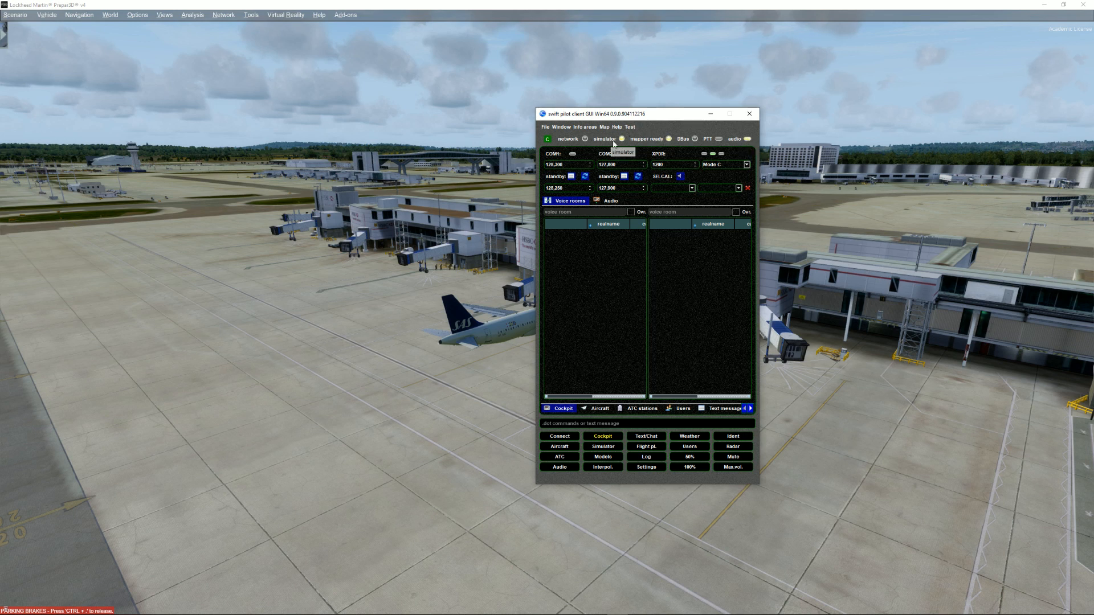
mouse_move(622, 141)
mouse_move(668, 142)
mouse_move(748, 141)
left_click_drag(665, 119, 879, 122)
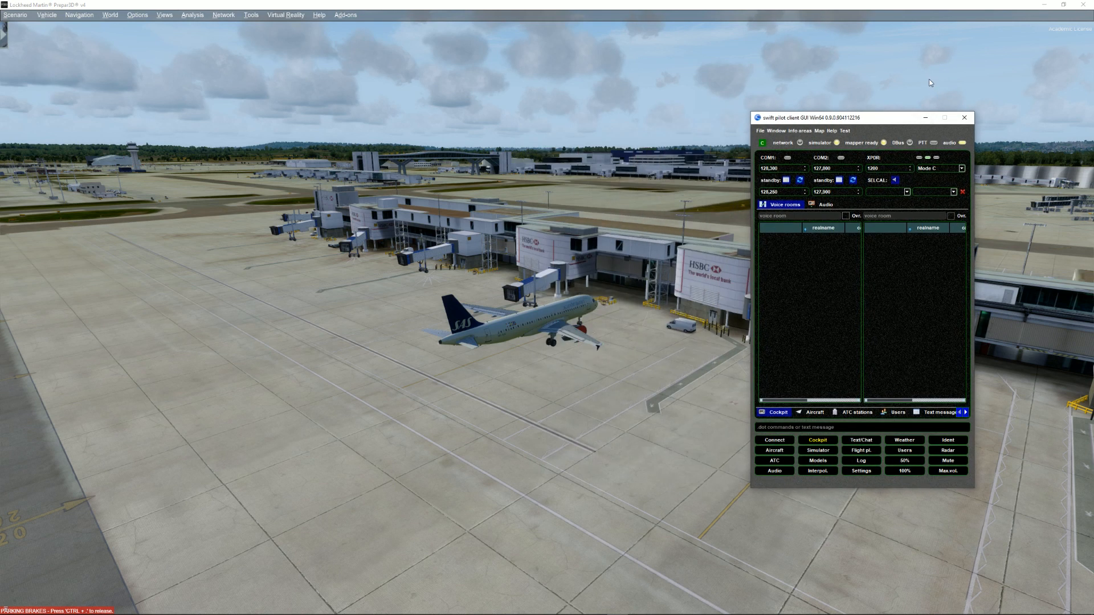